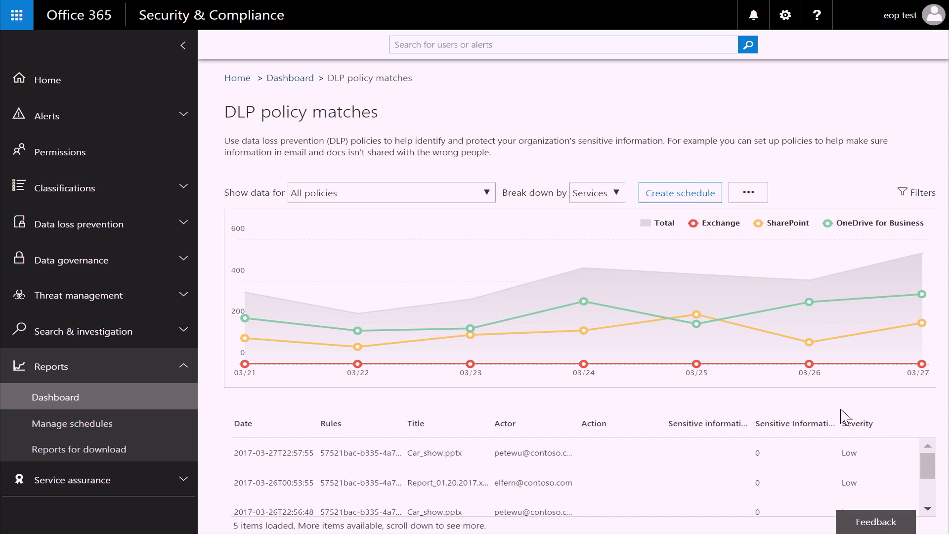
Show the Break down by options for the DLP chart on the Dashboard
{"action": "mouse_move", "coordinate": [696, 324]}
{"action": "left_click", "coordinate": [612, 201]}
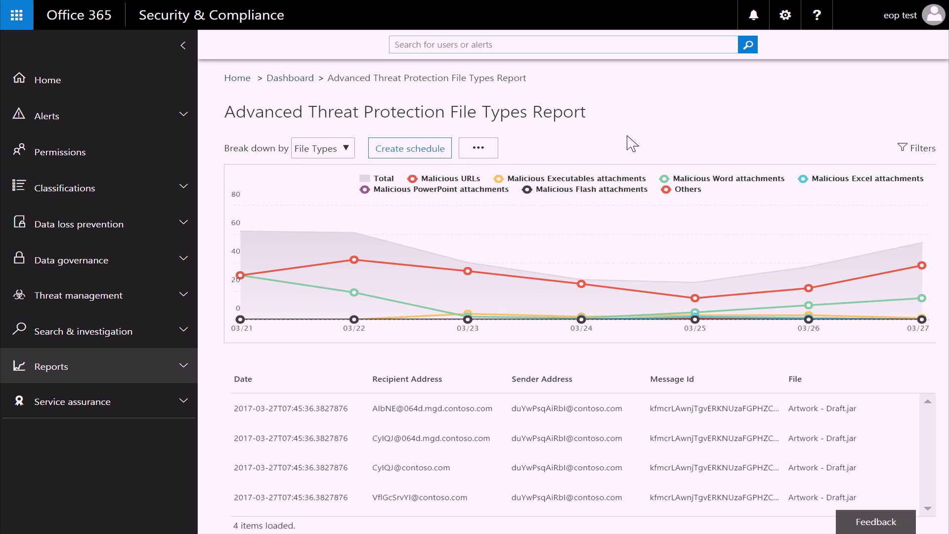
Filter the File Types Report to exclude Malicious URLs and Malicious Executables attachments
{"action": "left_click", "coordinate": [920, 149]}
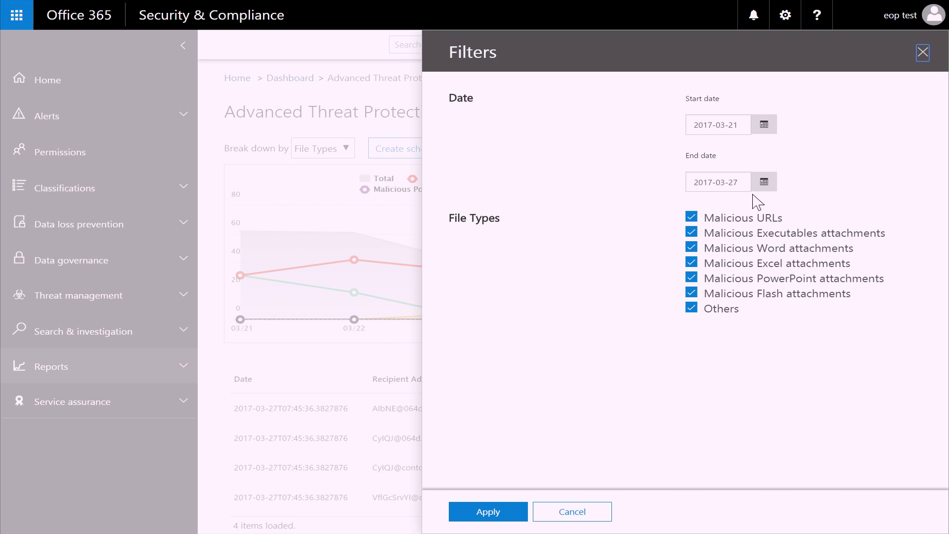
{"action": "left_click", "coordinate": [692, 218]}
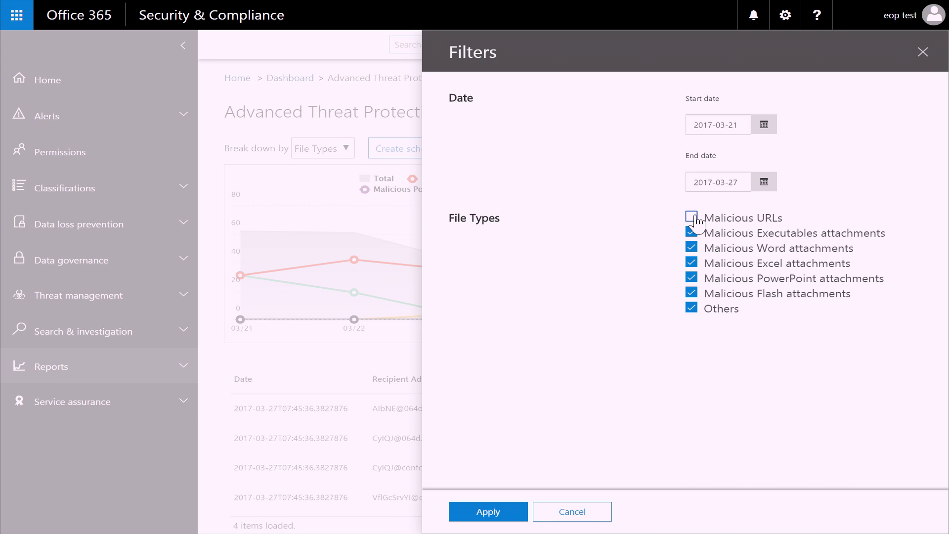
{"action": "left_click", "coordinate": [693, 233]}
{"action": "left_click", "coordinate": [484, 509]}
{"action": "left_click", "coordinate": [484, 512]}
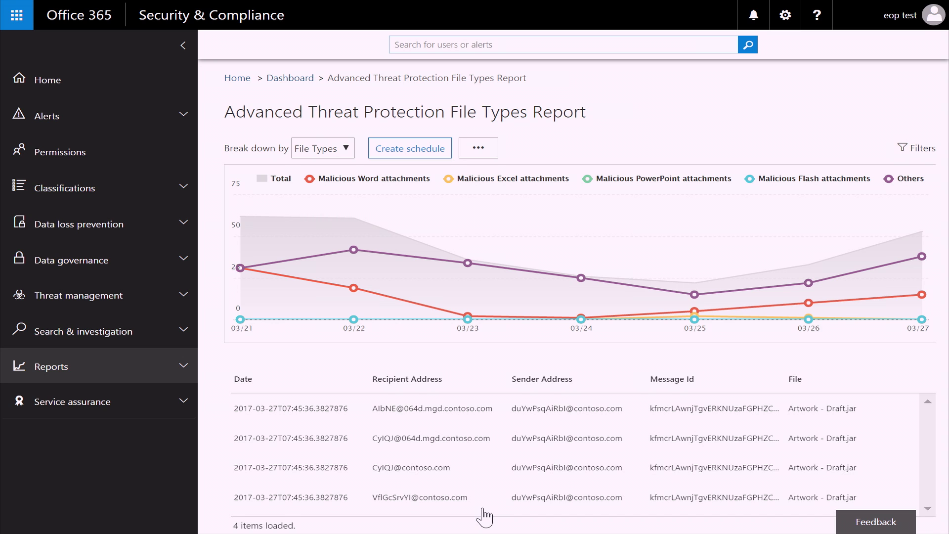
Go back to the reports Dashboard
{"action": "left_click", "coordinate": [291, 77]}
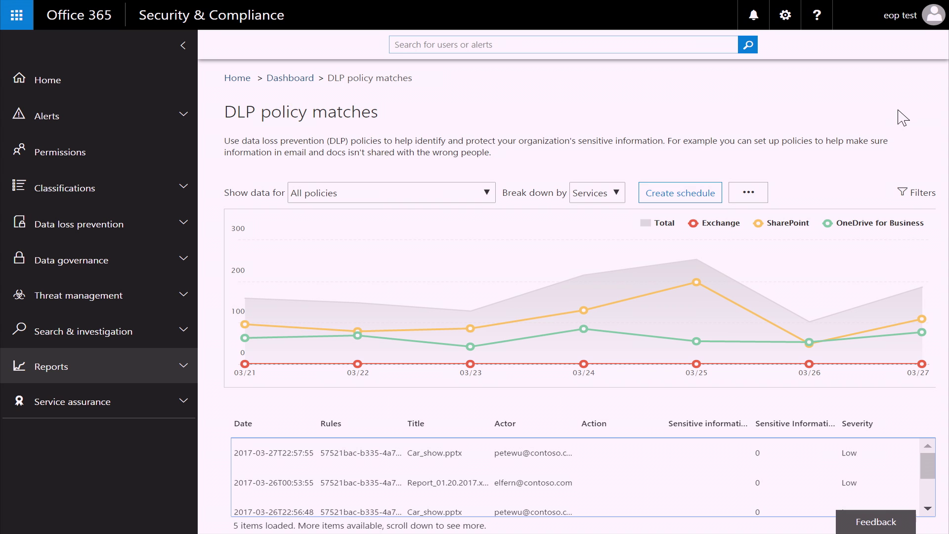
{"action": "left_click", "coordinate": [694, 194]}
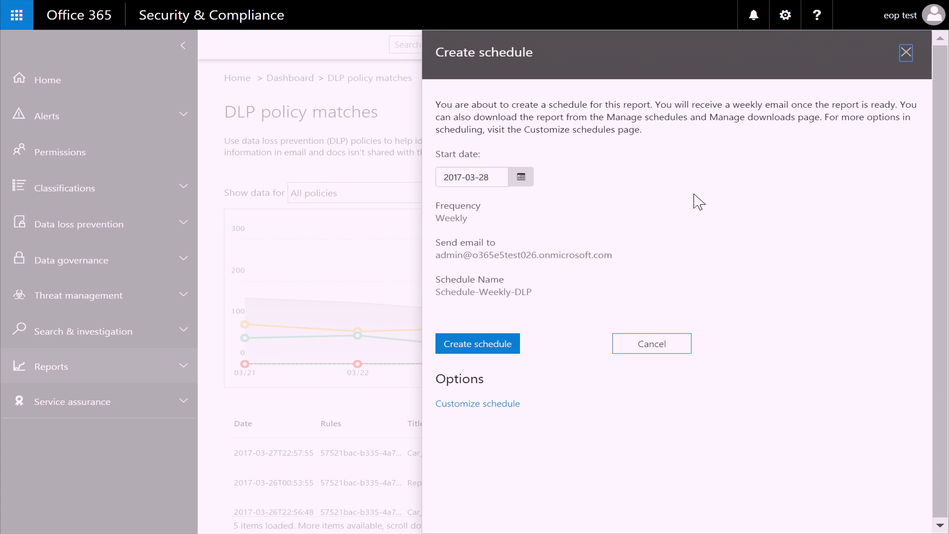
{"action": "left_click", "coordinate": [650, 344]}
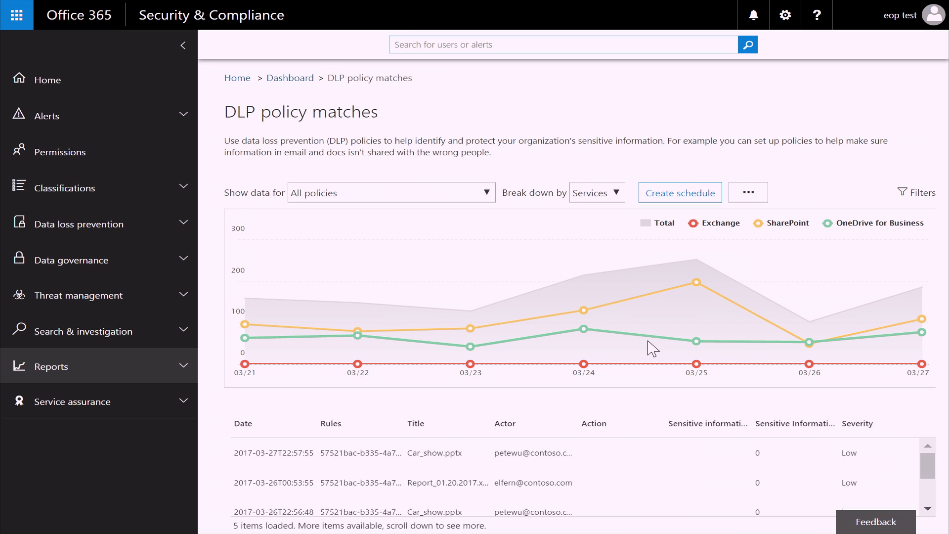
Start a custom Request report for the DLP policy matches report
{"action": "left_click", "coordinate": [746, 195]}
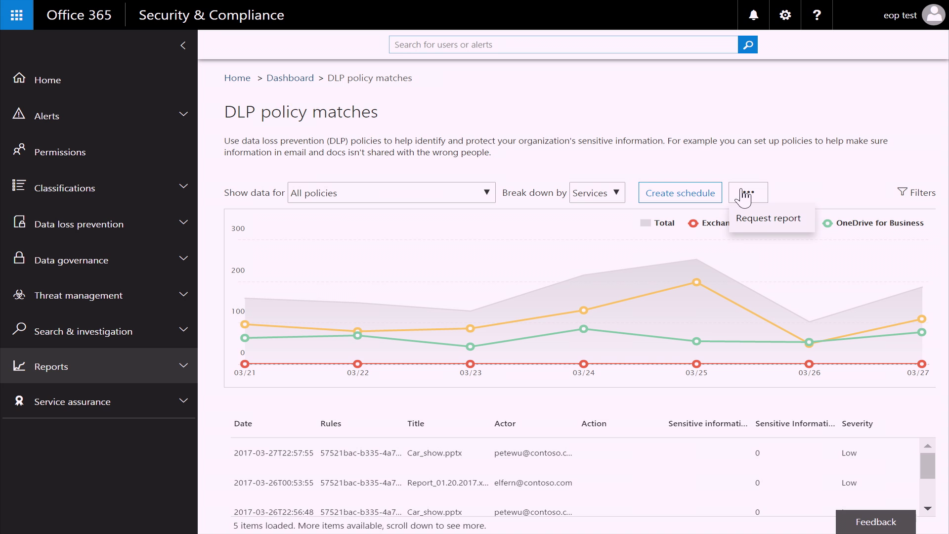
{"action": "left_click", "coordinate": [764, 221]}
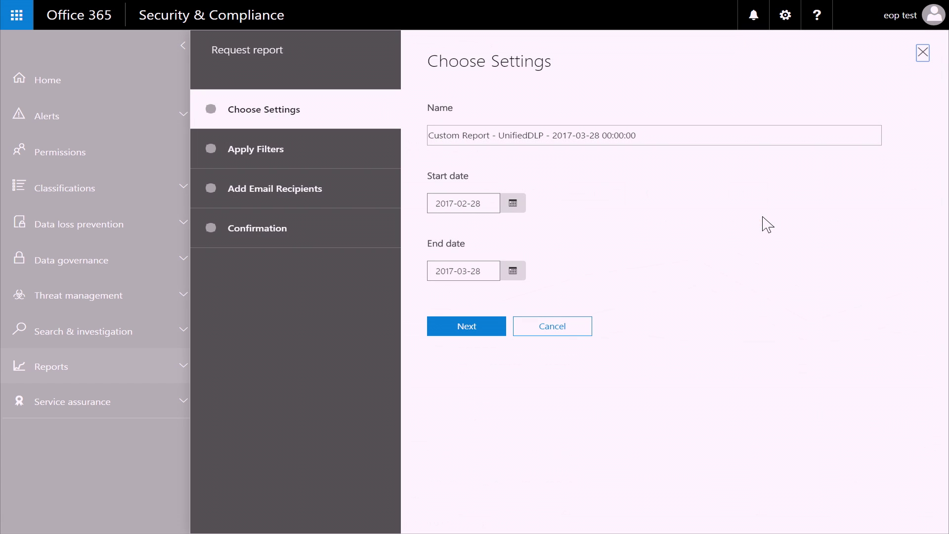